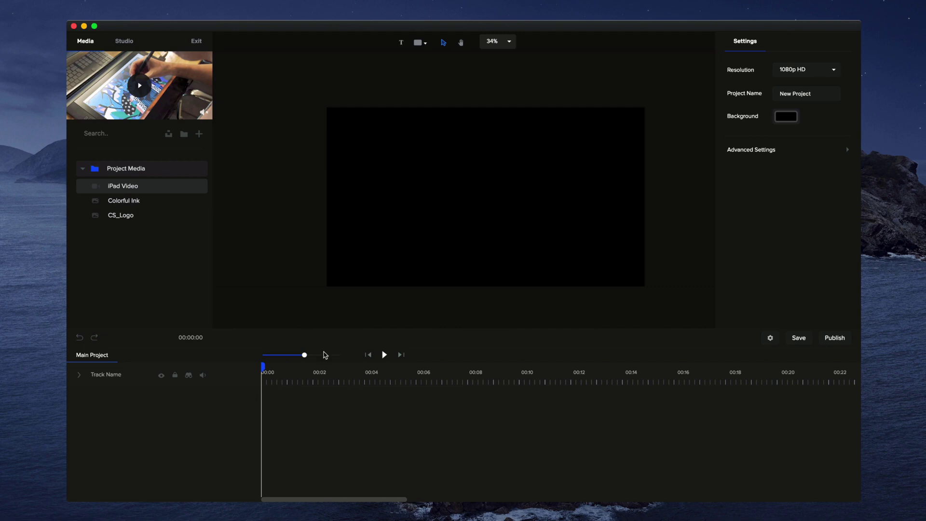
Drag the CS_Logo image from Project Media onto the canvas, creating its own clip.
drag(145, 215, 445, 210)
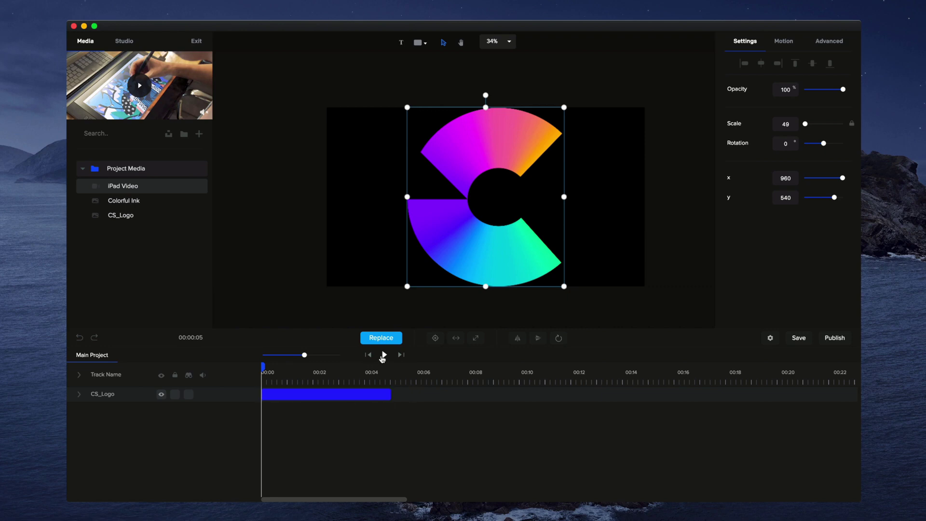
Rename the CS_Logo track to LOGO after adjusting the timeline zoom.
drag(305, 357, 329, 357)
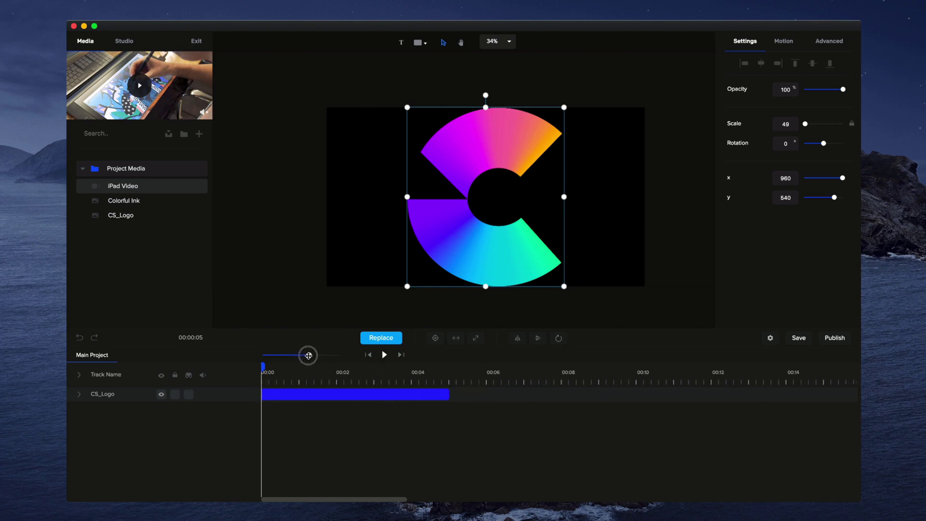
drag(329, 356, 319, 356)
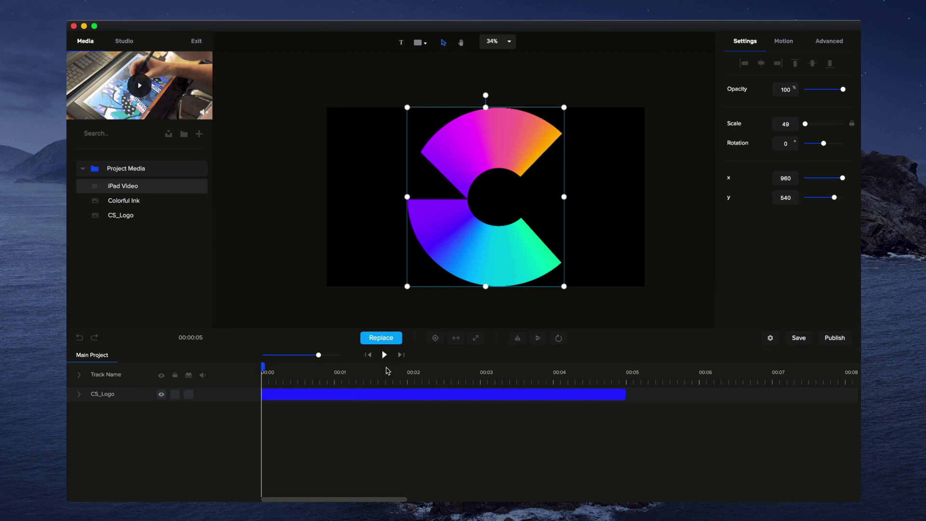
click(483, 376)
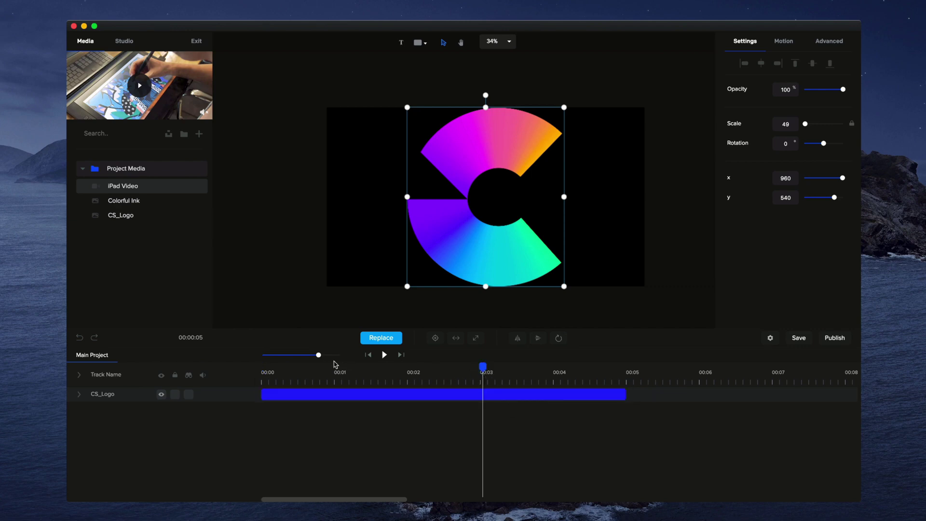
drag(319, 355, 336, 355)
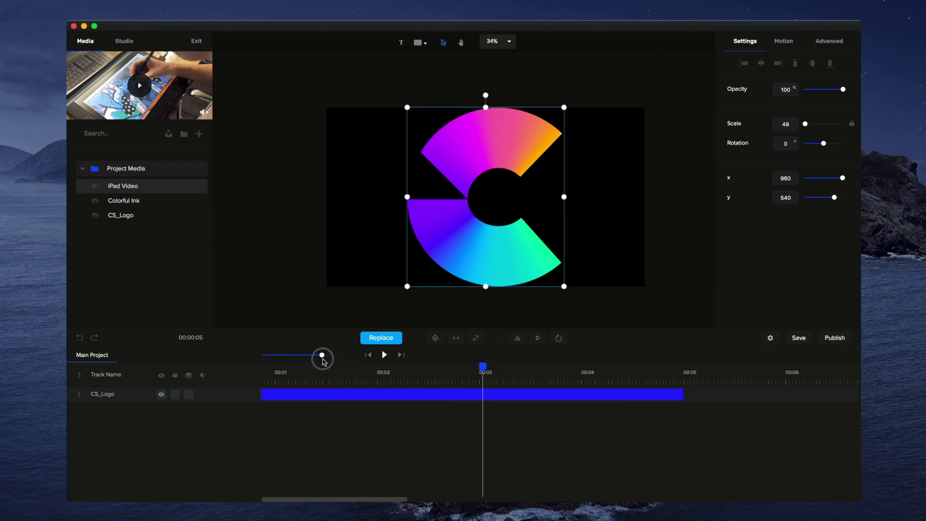
mouse_move(336, 362)
mouse_down()
mouse_move(263, 366)
mouse_move(313, 356)
mouse_up()
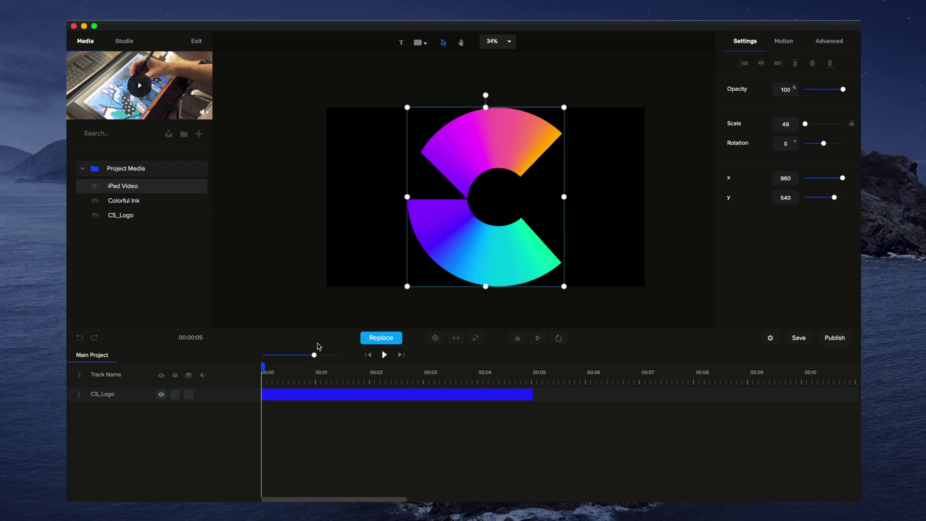
double_click(111, 396)
text(LOGO)
key(Return)
click(162, 396)
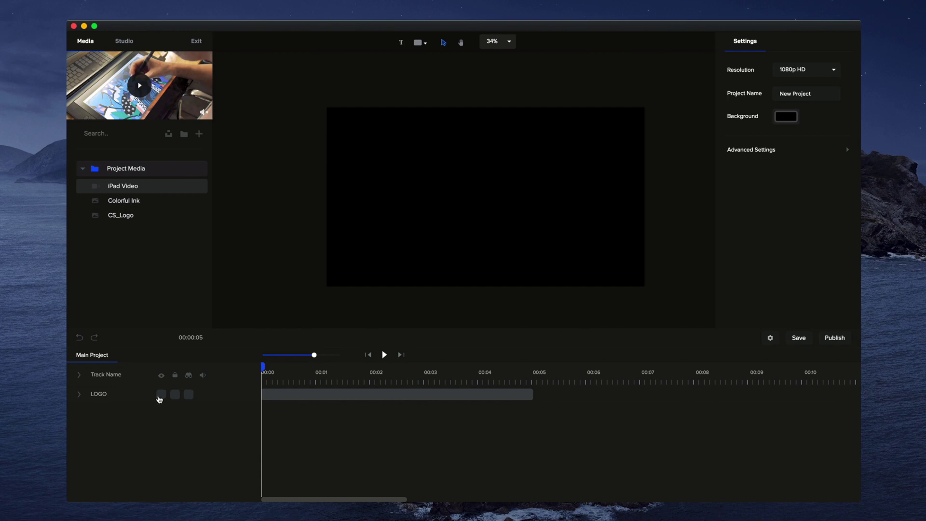
click(161, 395)
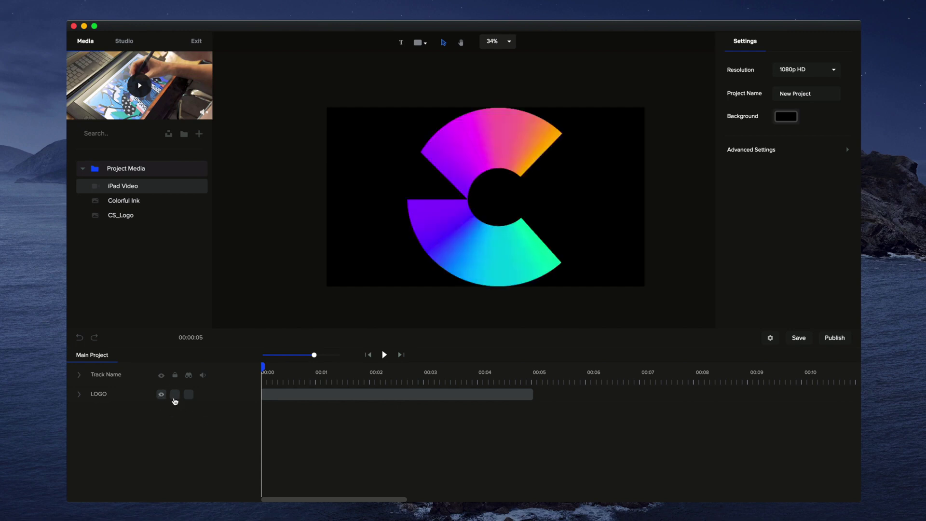
click(174, 396)
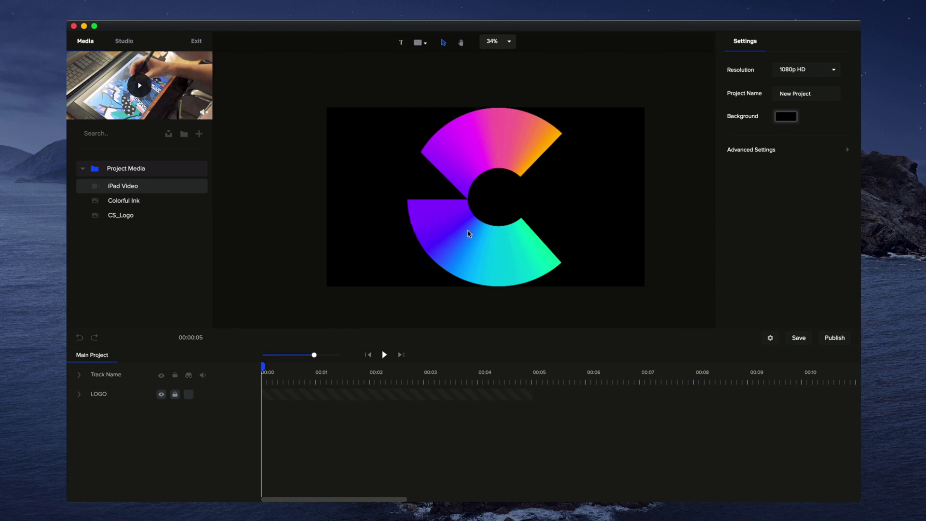
click(175, 394)
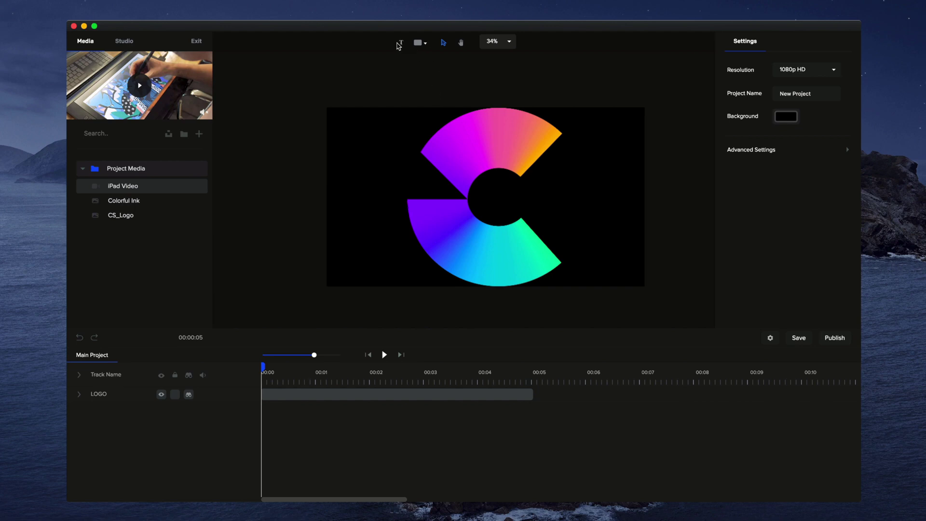
Add a text layer and circle, arc, arrow and other shape layers to the canvas.
click(401, 46)
click(426, 46)
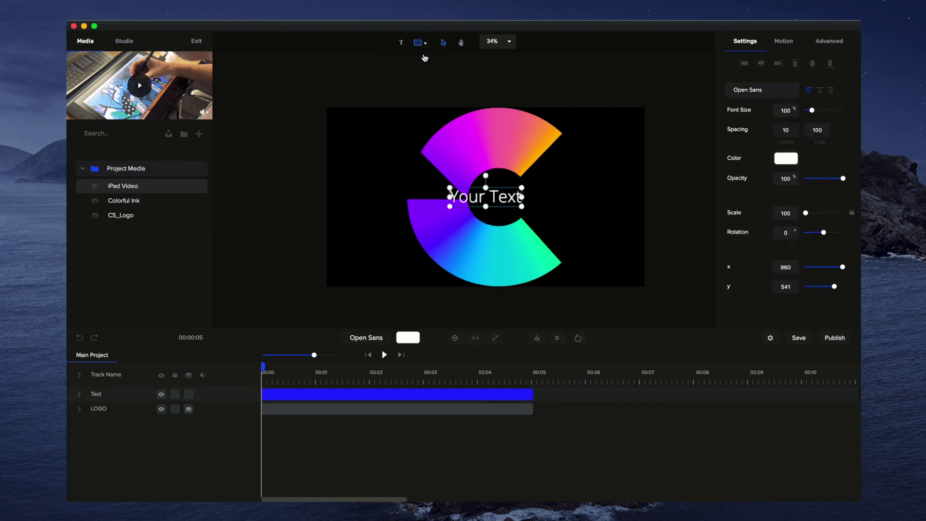
click(426, 96)
click(481, 102)
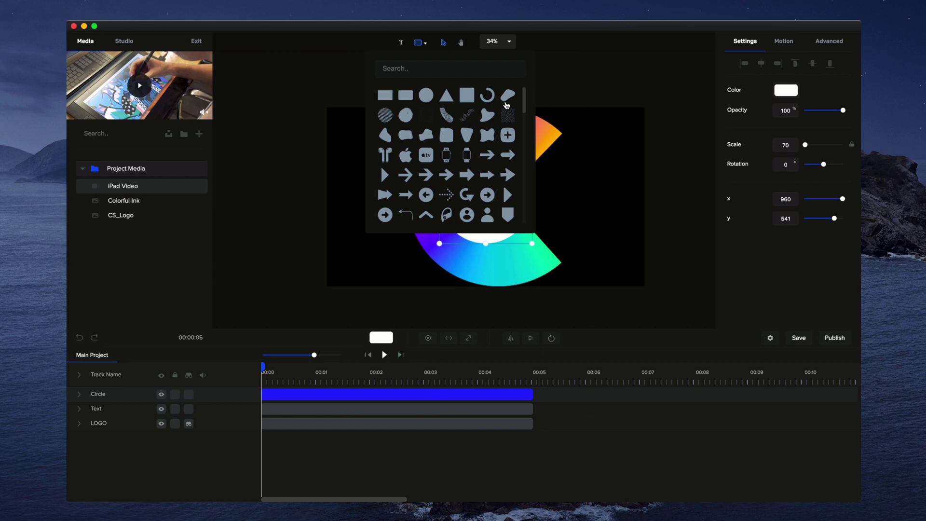
click(493, 126)
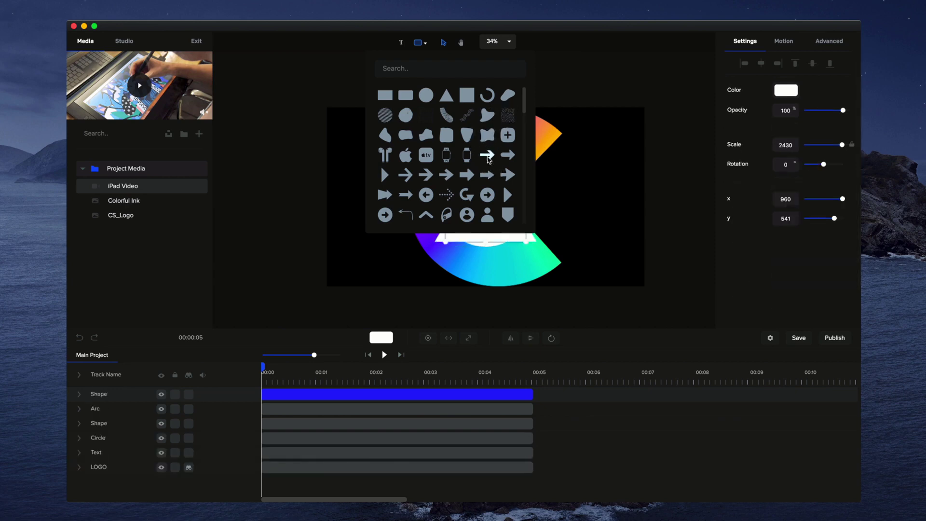
click(487, 153)
click(592, 301)
Move the circle up and to the right, and the arc down and to the right.
click(496, 201)
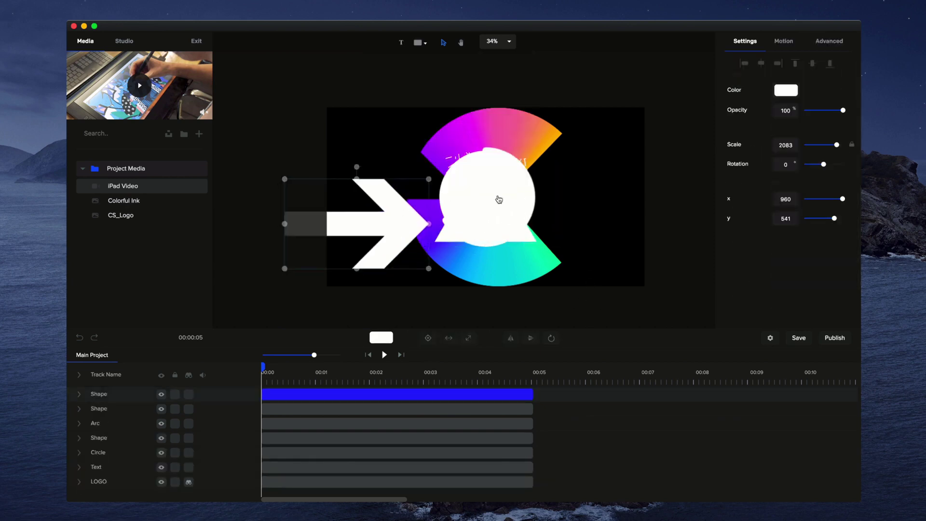
click(540, 202)
click(498, 184)
click(550, 150)
drag(550, 151, 568, 137)
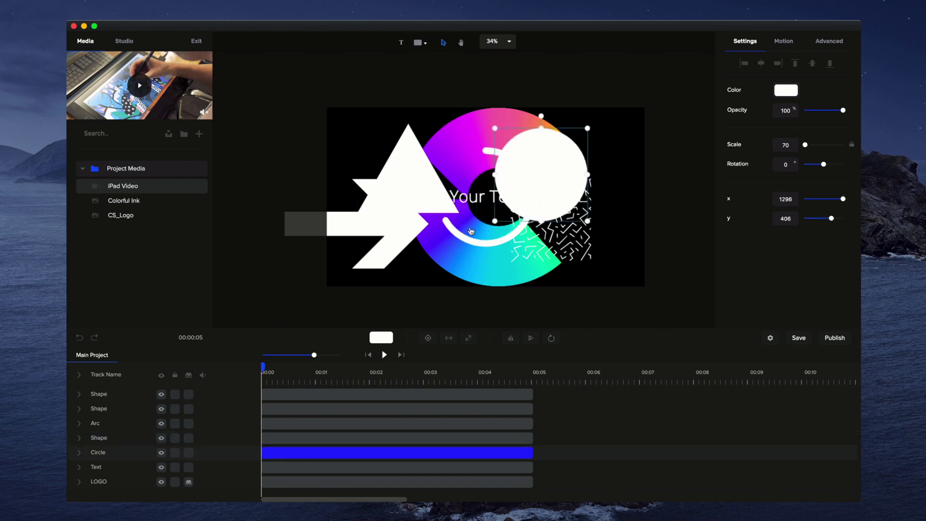
drag(463, 240, 503, 271)
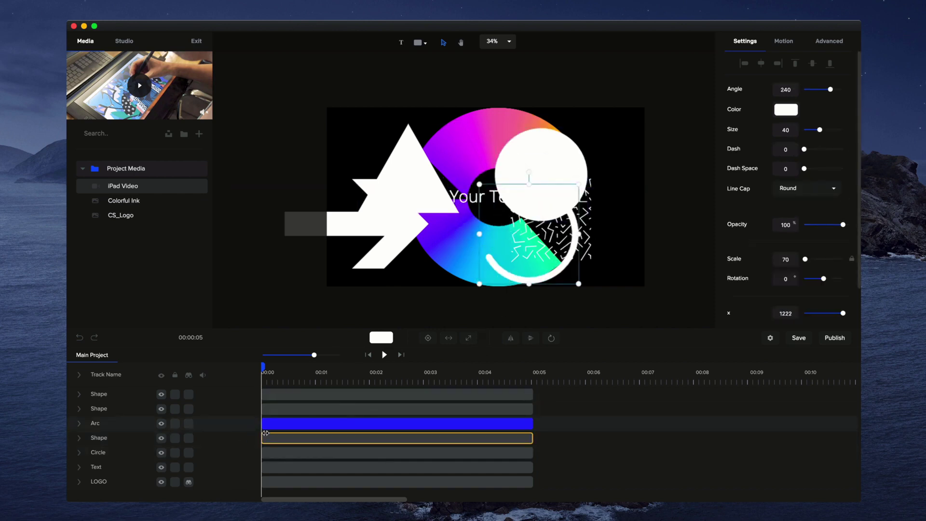
Mark every track except LOGO and hide the marked tracks.
click(187, 482)
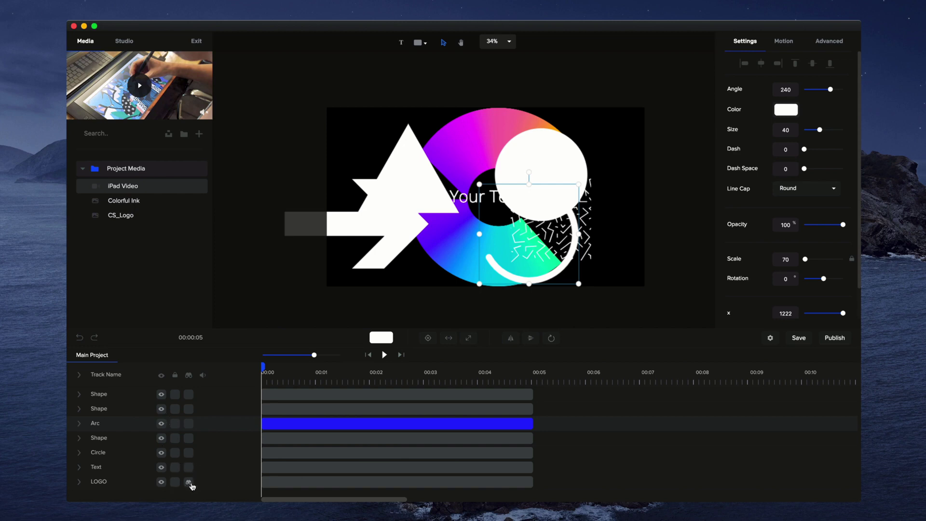
click(188, 468)
click(189, 395)
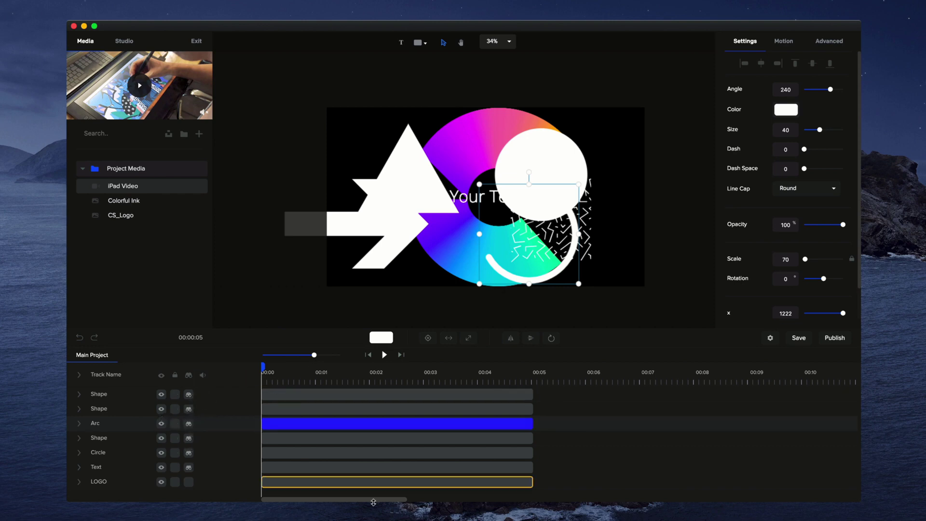
click(190, 376)
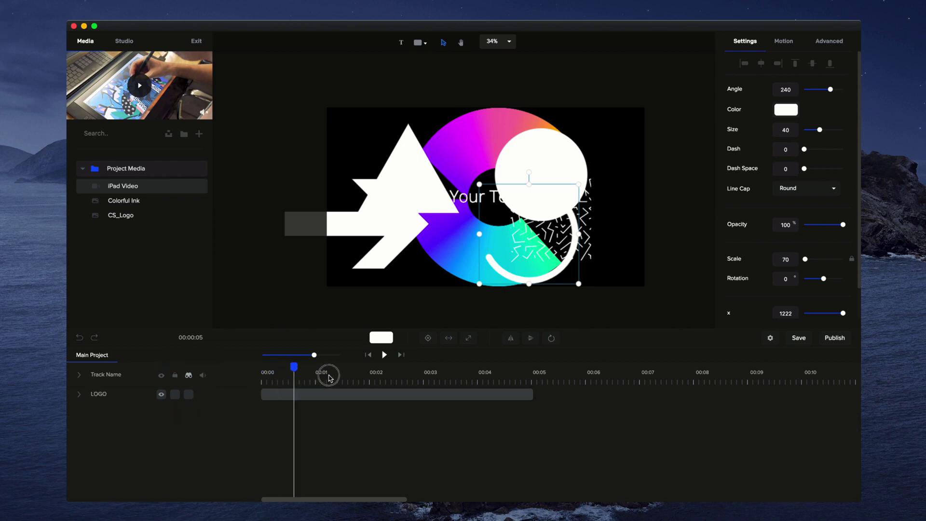
Show the tracks again, unmark Circle and the lower Shape track, then hide the marked tracks.
mouse_move(263, 369)
mouse_down()
mouse_move(376, 380)
mouse_move(266, 377)
mouse_up()
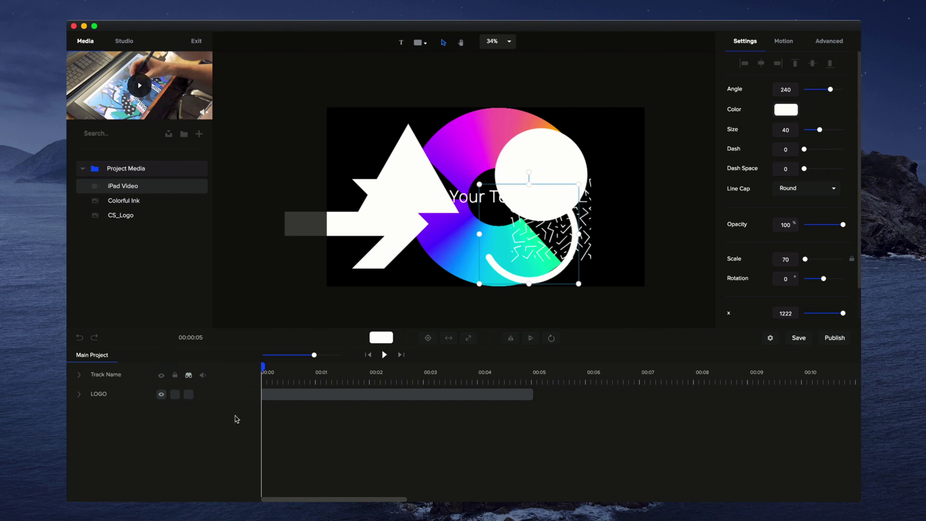
drag(313, 355, 318, 355)
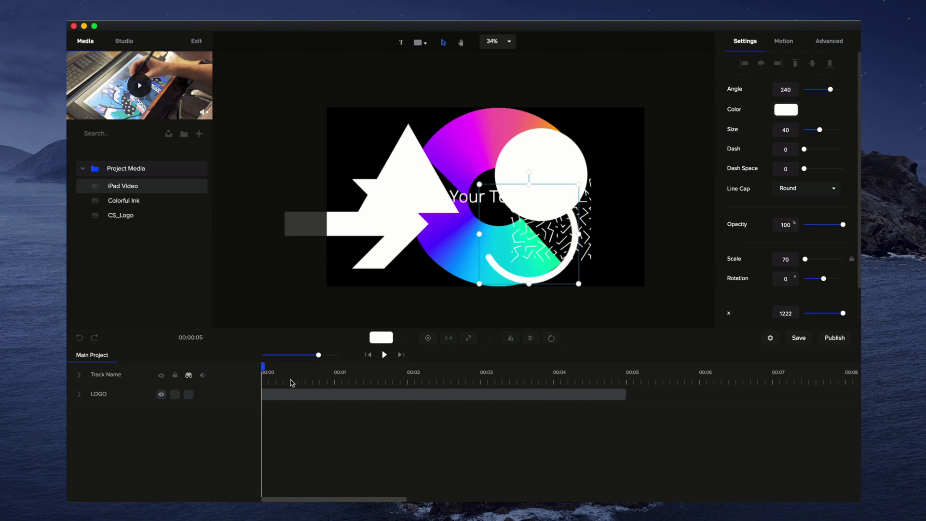
click(188, 376)
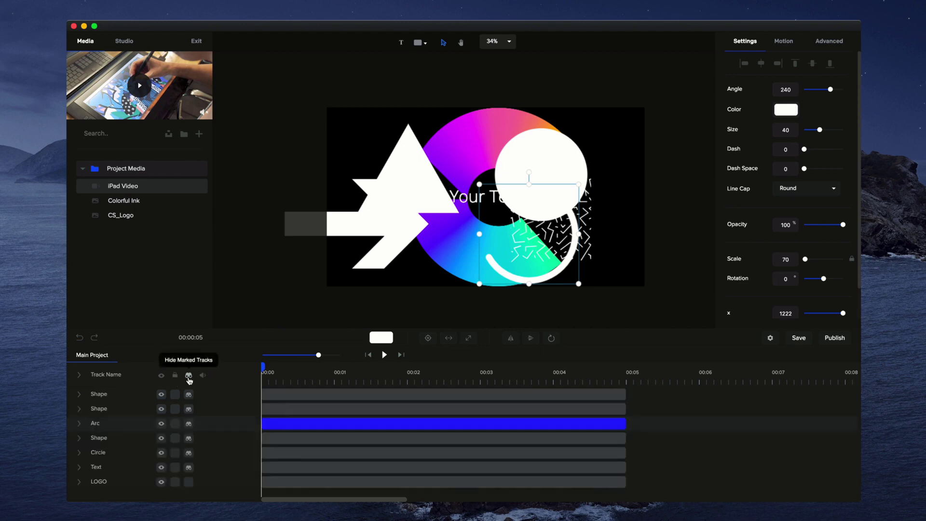
click(188, 454)
click(189, 439)
click(191, 376)
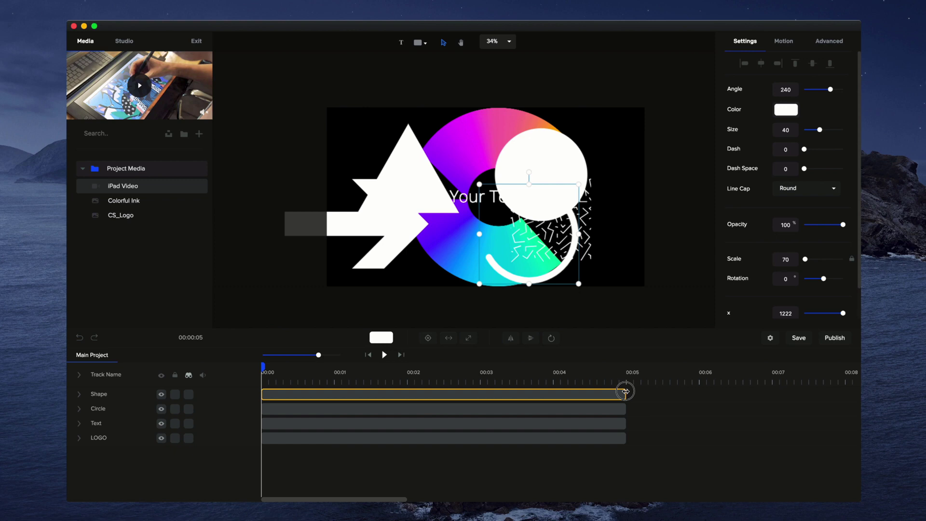
Trim the top Shape clip to end near 00:06 and start around 00:00.6.
drag(626, 394, 529, 396)
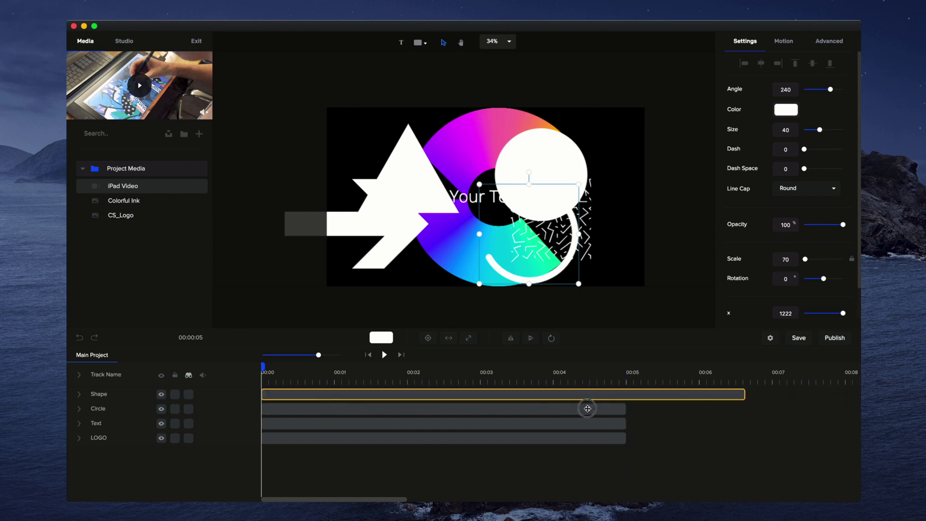
mouse_move(528, 396)
mouse_down()
mouse_move(693, 389)
mouse_move(592, 394)
mouse_up()
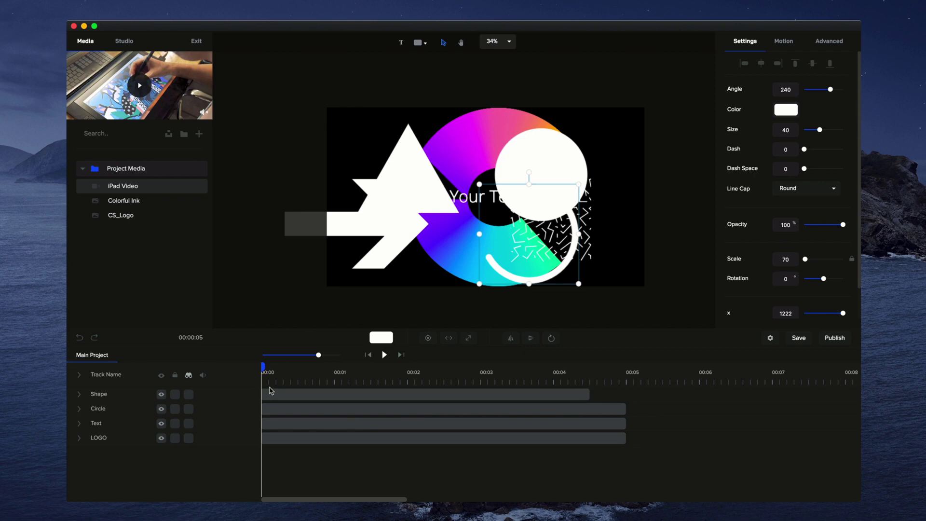
drag(269, 391, 544, 391)
Trim the Circle clip to start at about 00:02 and put the playhead there.
click(285, 411)
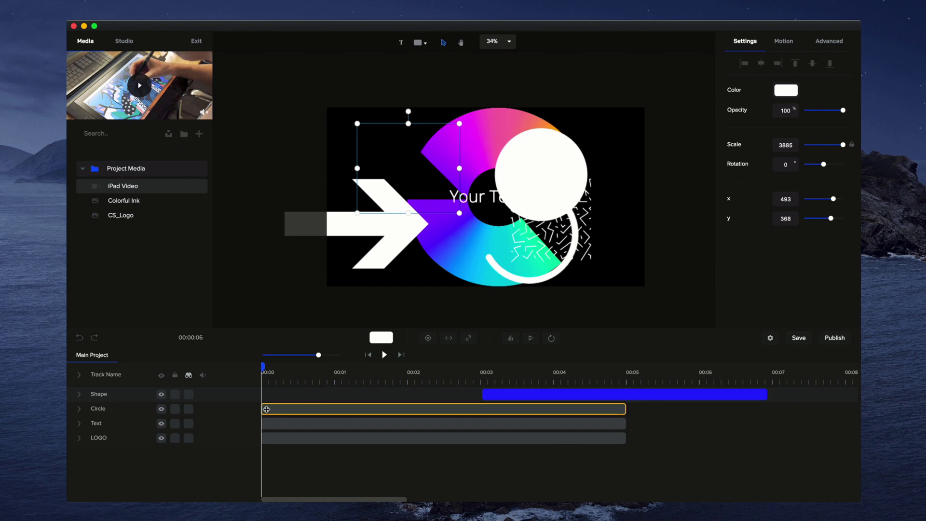
drag(267, 410, 403, 410)
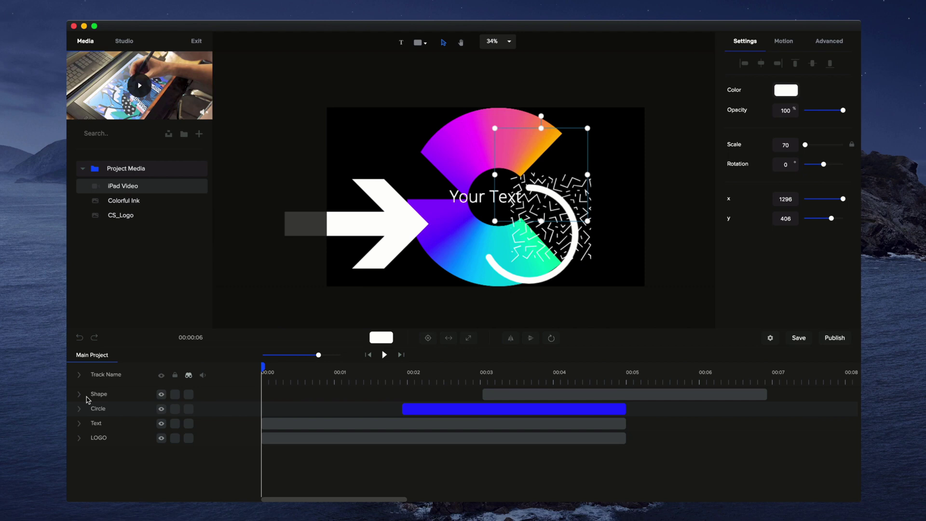
click(80, 395)
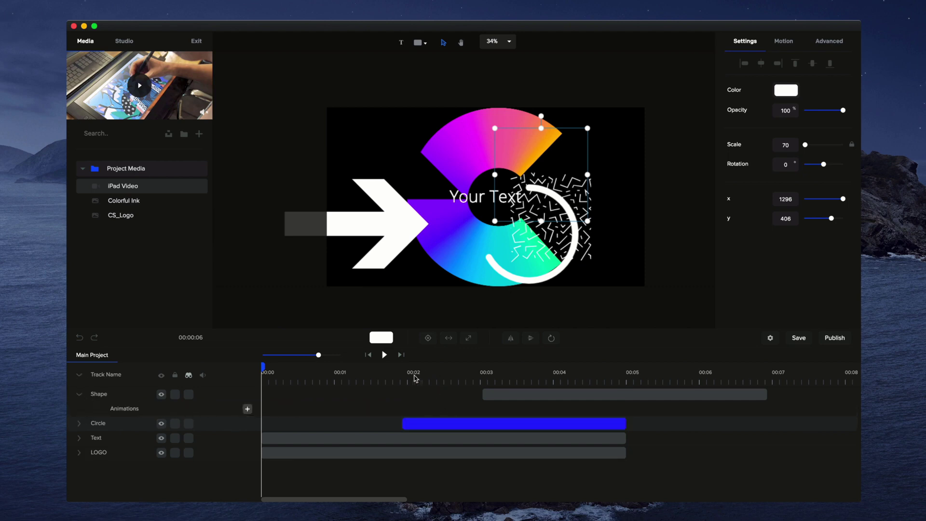
drag(408, 370, 403, 367)
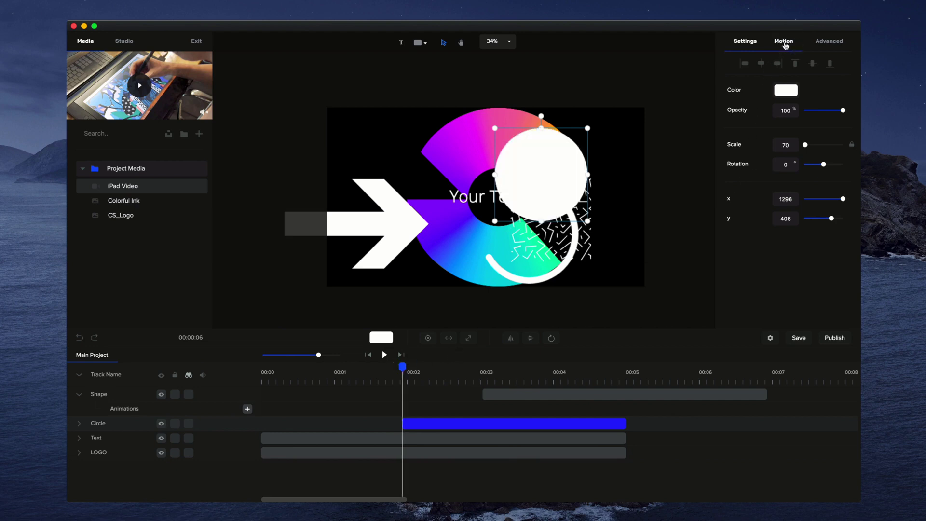
Add a Slide Right entrance to the circle and shorten it to about one second.
click(786, 47)
click(741, 174)
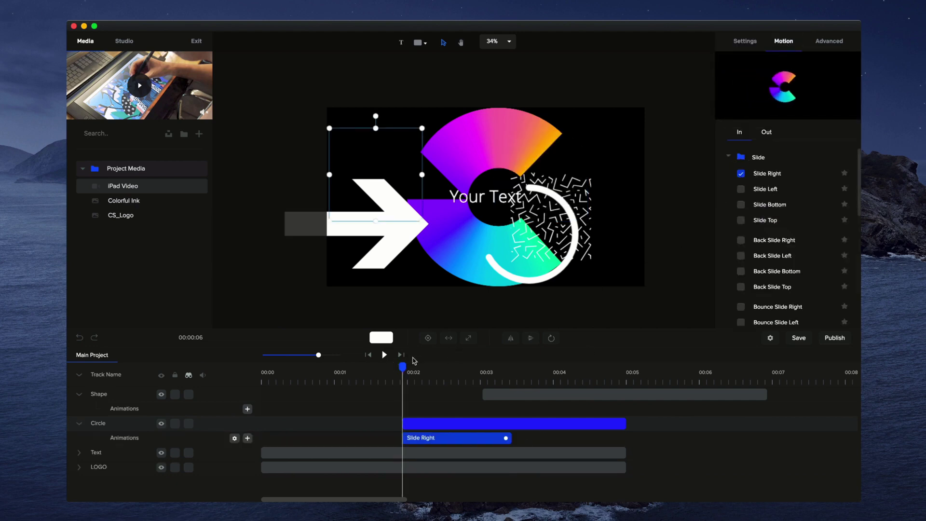
mouse_move(412, 367)
mouse_down()
mouse_move(482, 374)
mouse_move(420, 371)
mouse_up()
click(502, 436)
mouse_move(503, 437)
mouse_down()
mouse_move(463, 439)
mouse_move(523, 436)
mouse_move(451, 436)
mouse_move(474, 439)
mouse_up()
Delete the Slide Right animation and add a Custom animation with Scale enabled.
right_click(474, 438)
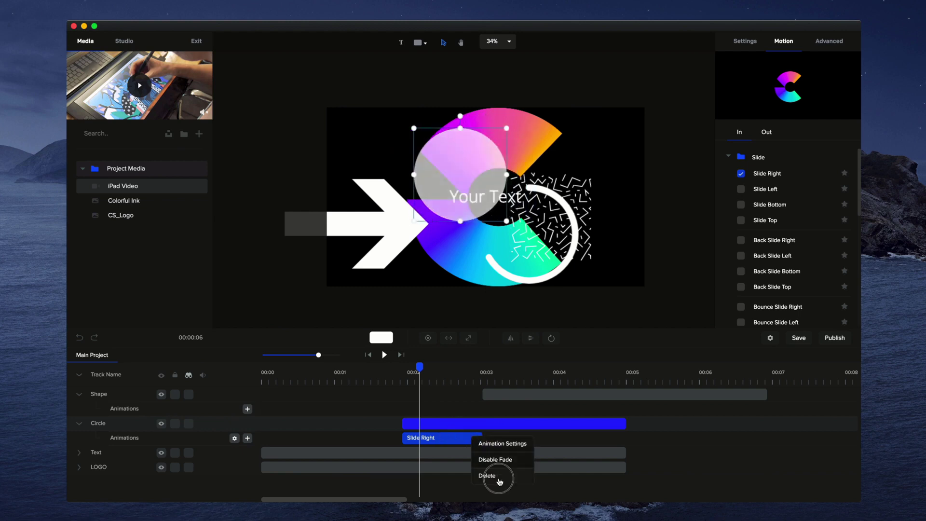
click(498, 478)
click(247, 438)
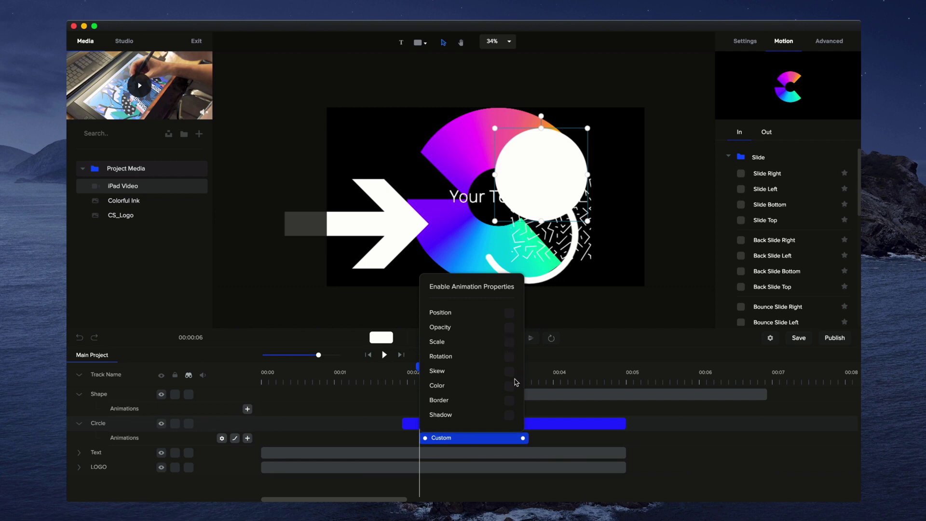
click(510, 342)
click(548, 436)
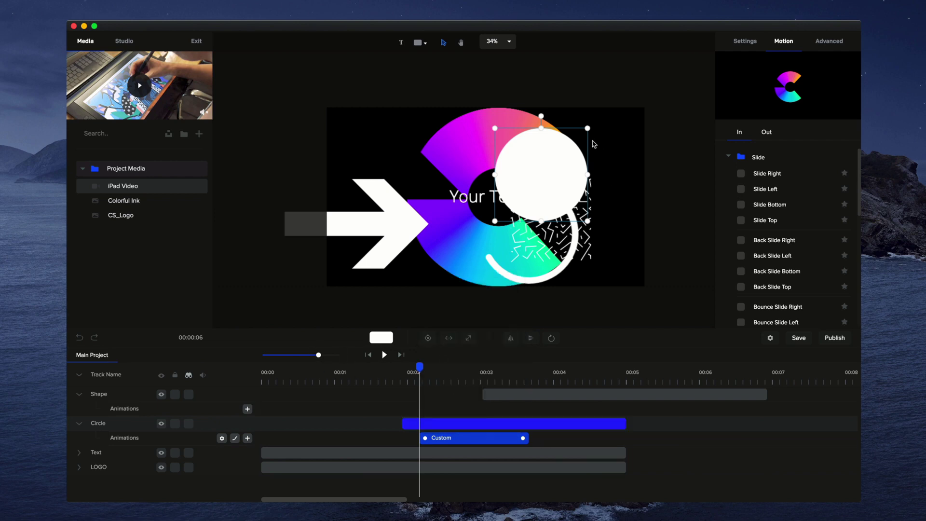
Shrink the circle to a tiny dot and reposition it, then delete the Custom animation.
drag(587, 128, 513, 205)
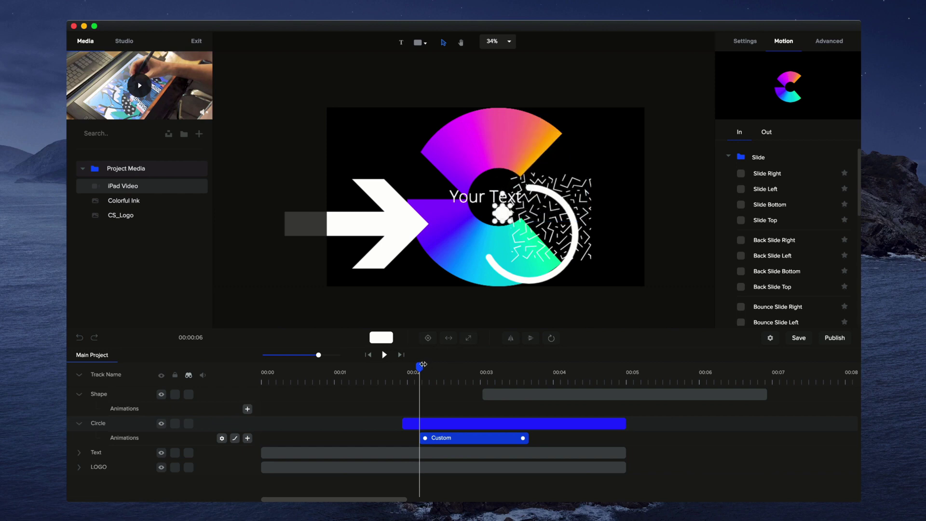
drag(422, 364, 537, 364)
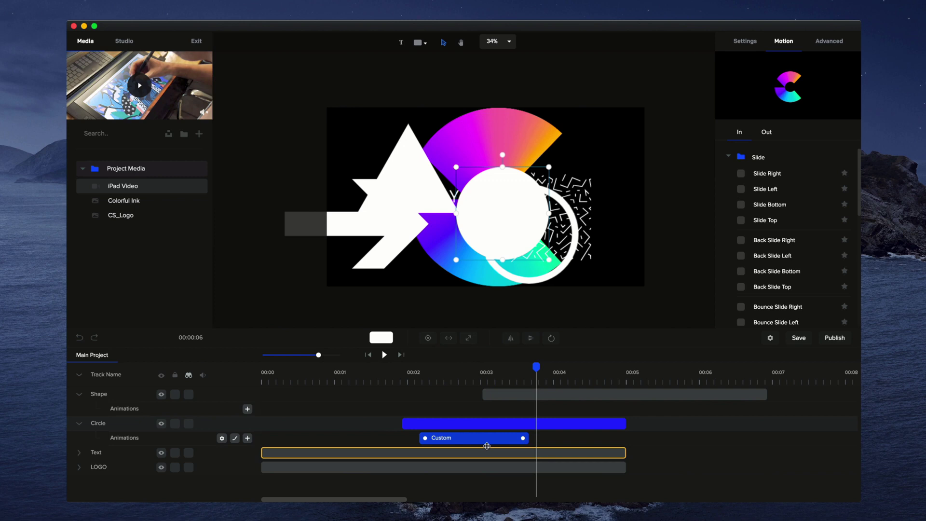
drag(495, 202, 474, 186)
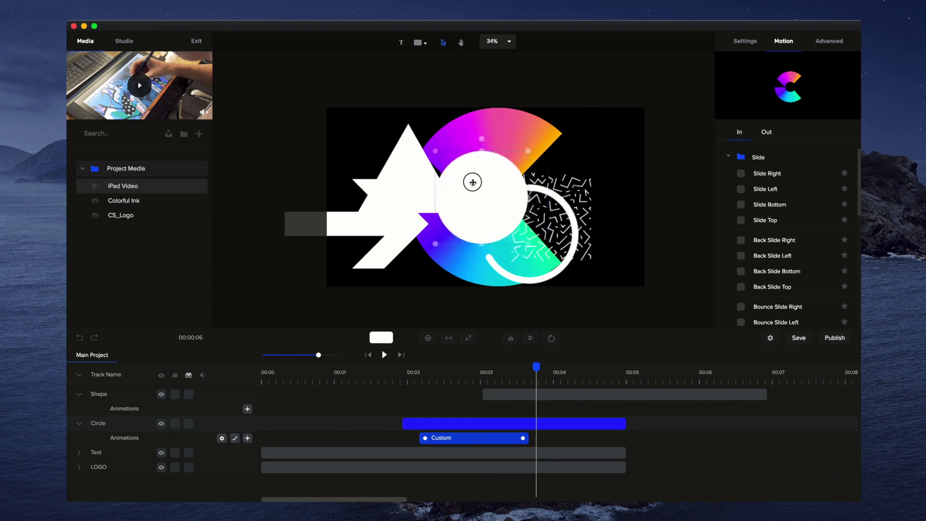
right_click(503, 439)
click(518, 430)
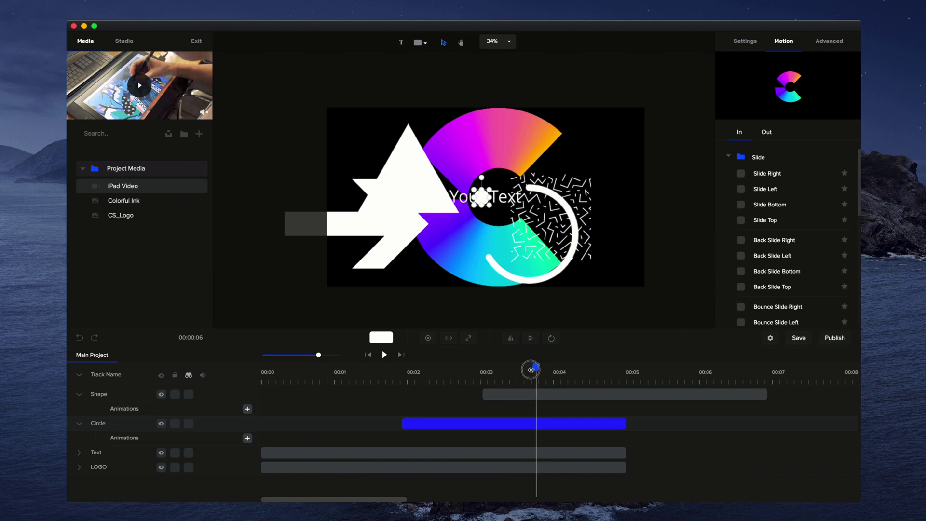
Delete the Circle track and unhide the marked tracks.
drag(536, 367, 512, 367)
right_click(509, 426)
click(522, 450)
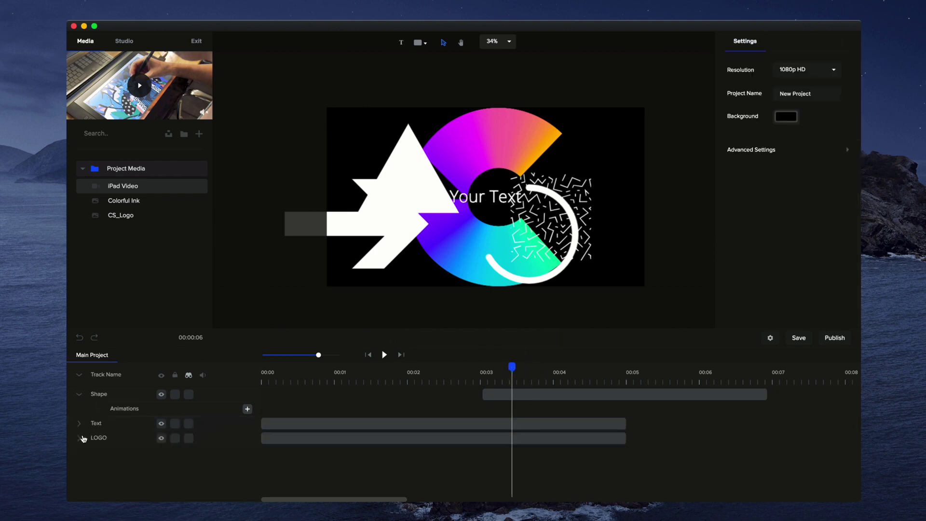
click(79, 438)
click(188, 376)
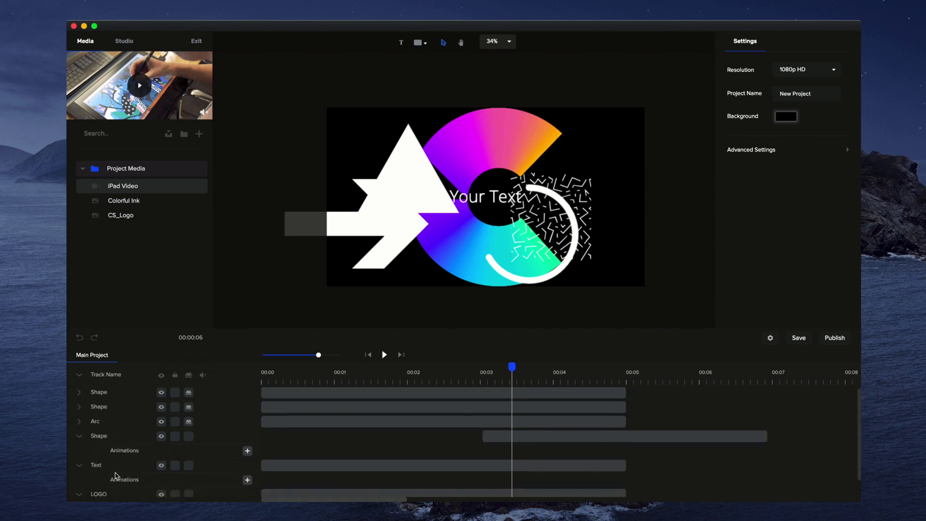
Add a Custom animation with Skew enabled to the first Shape track.
click(80, 403)
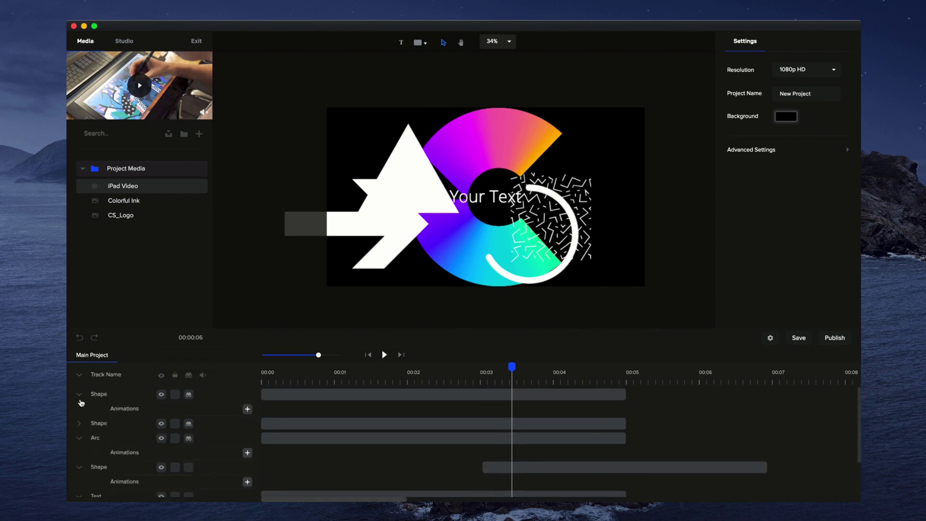
click(80, 422)
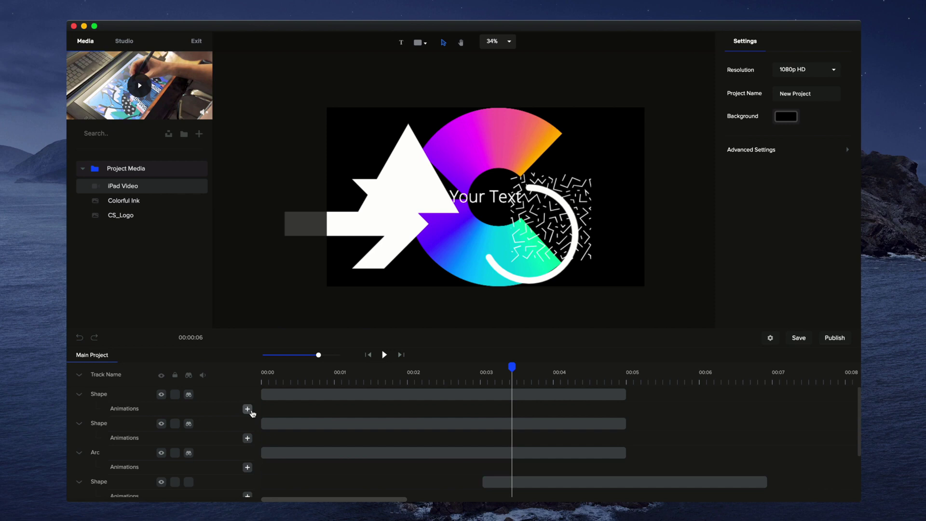
click(247, 409)
click(601, 341)
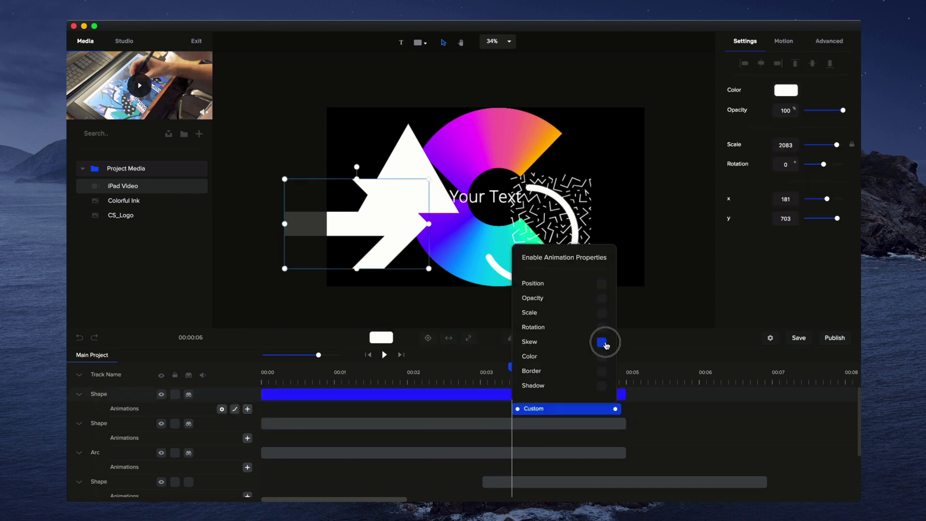
click(538, 405)
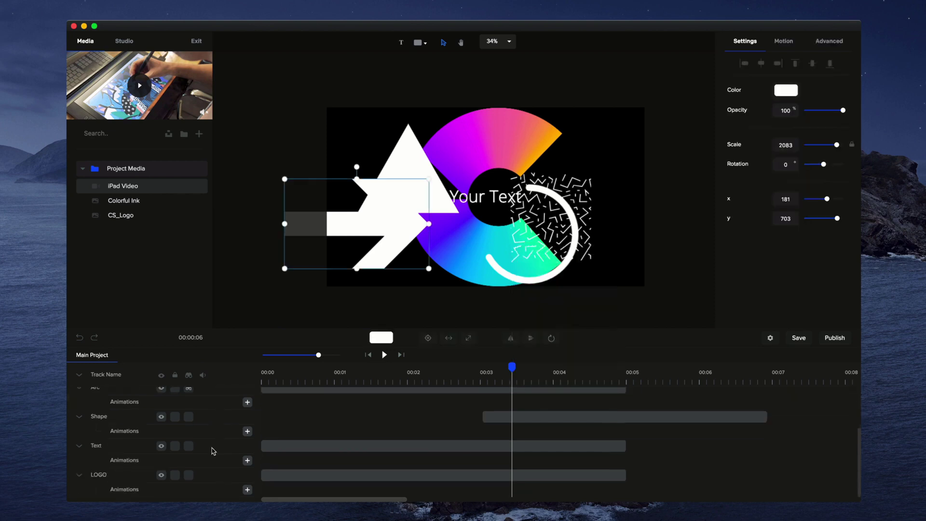
click(276, 429)
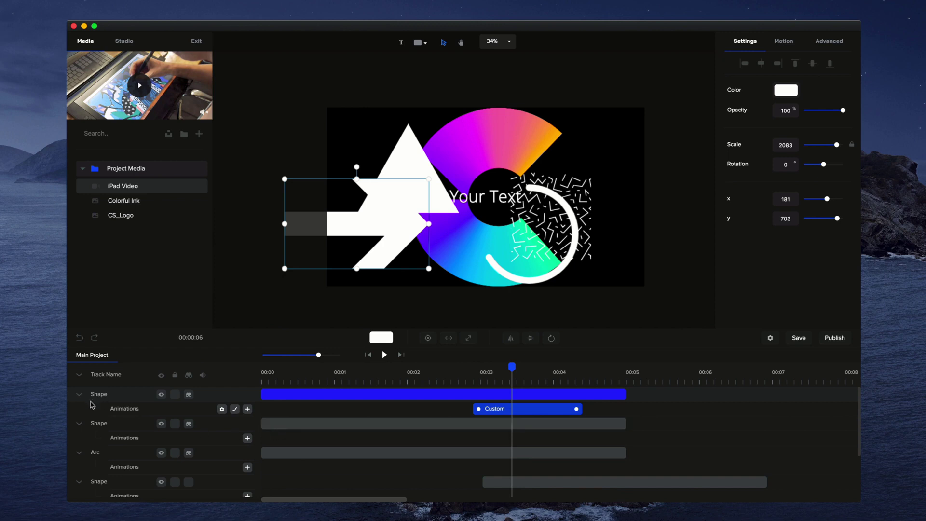
Collapse all tracks and drag the top Shape track to the bottom of the list.
click(79, 375)
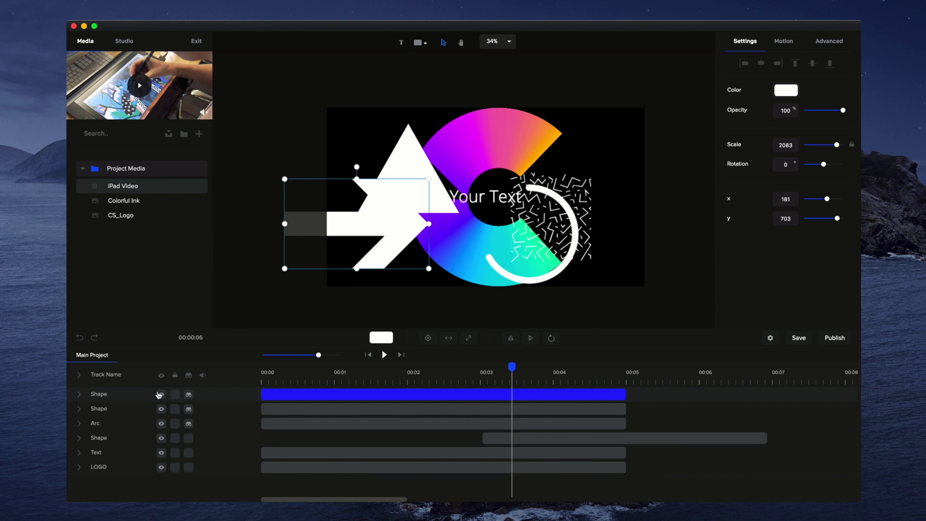
drag(119, 396, 111, 391)
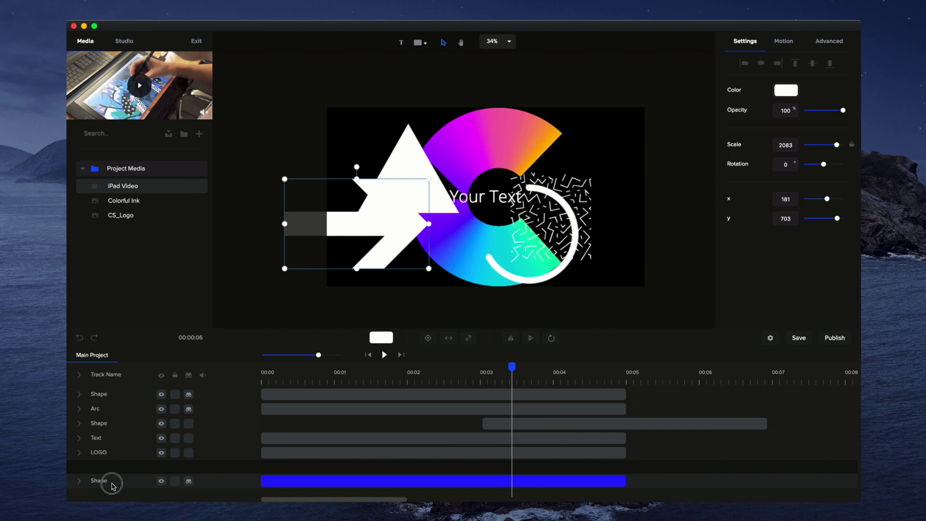
drag(112, 392, 112, 489)
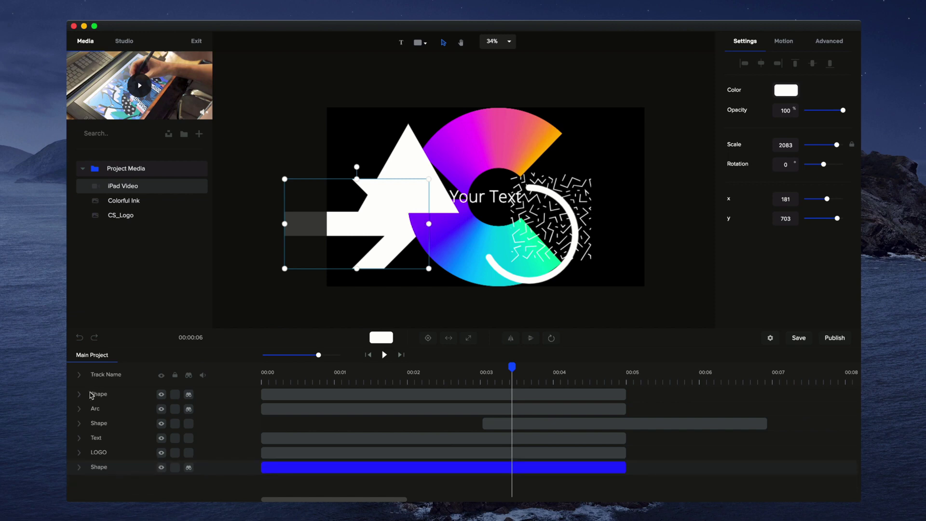
Drag the Shape tracks below LOGO, with the late-starting Shape track last.
click(80, 376)
click(100, 398)
drag(100, 398, 115, 493)
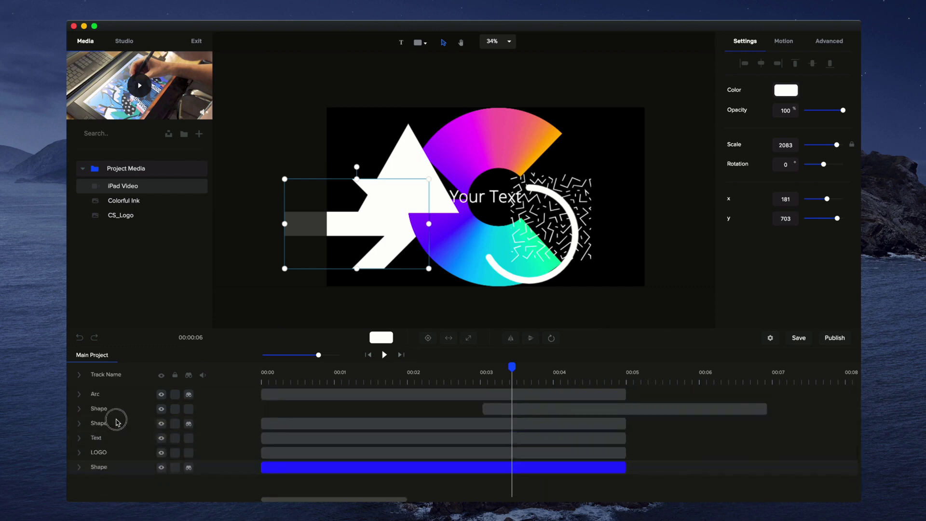
click(116, 423)
click(80, 375)
drag(103, 412, 118, 478)
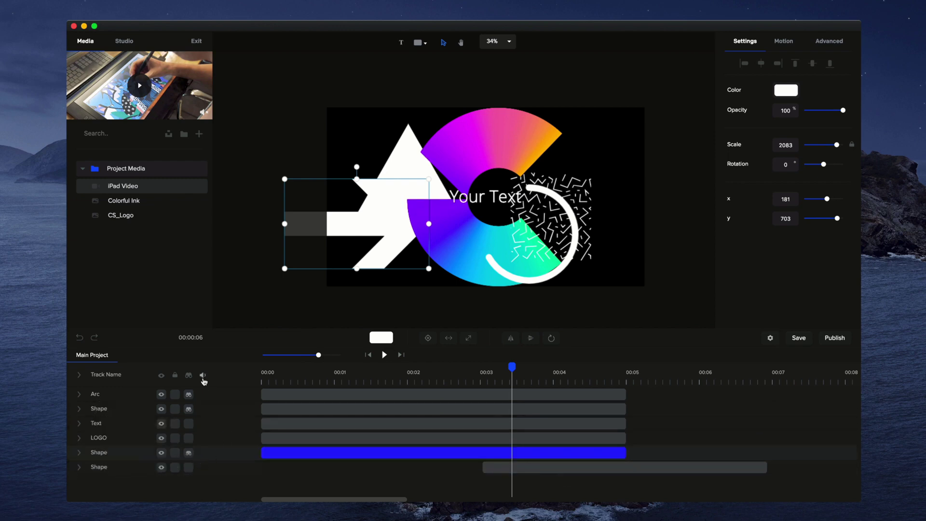
Expand all tracks, drag the playhead back near the start, and play the preview.
click(79, 376)
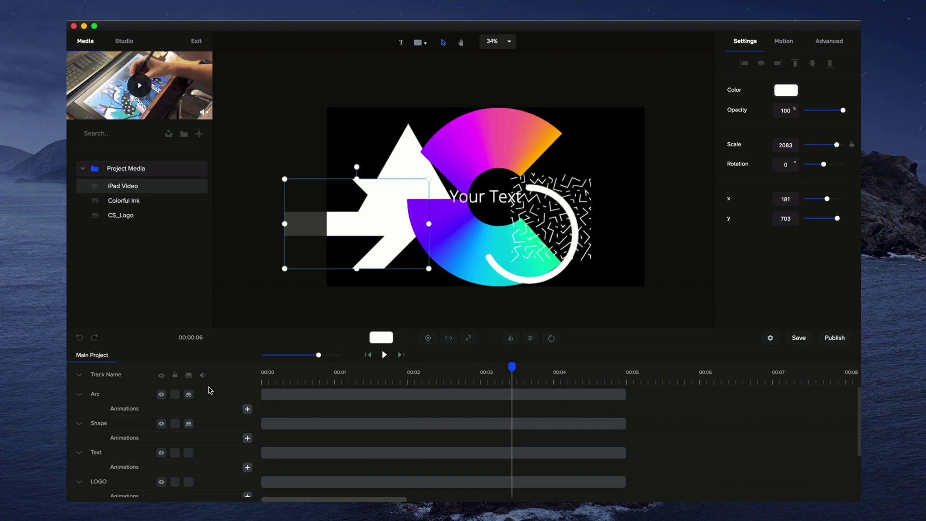
drag(511, 367, 238, 383)
click(384, 355)
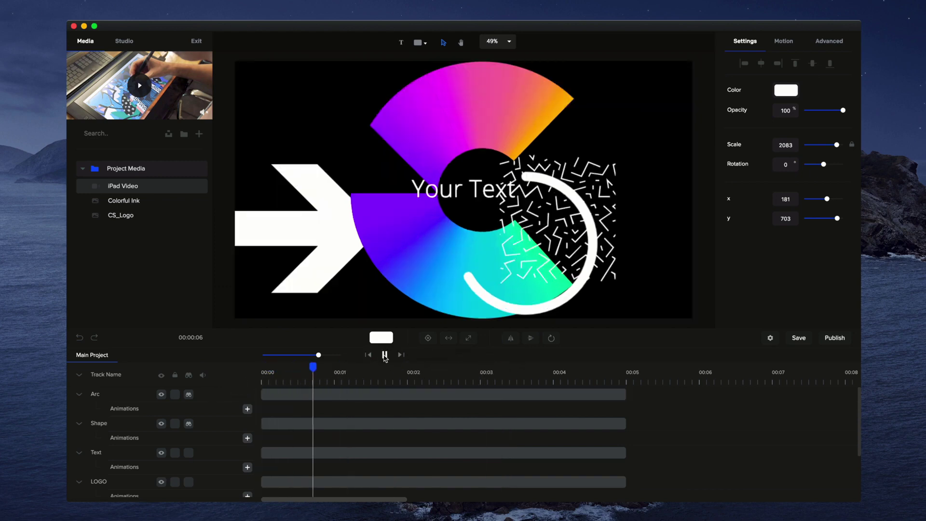